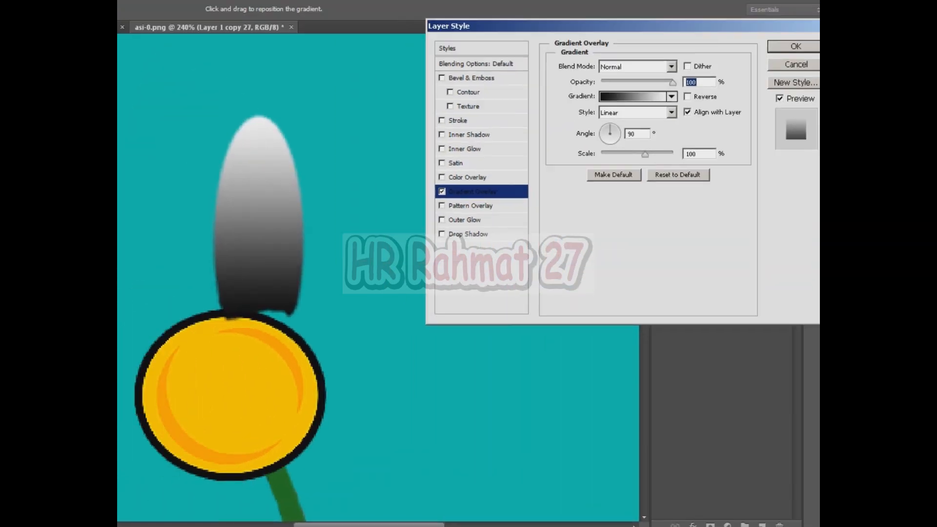
Give the petal's Gradient Overlay the Orange, Yellow, Orange preset with its yellow stop moved to 23%.
{"action": "left_click", "coordinate": [633, 96]}
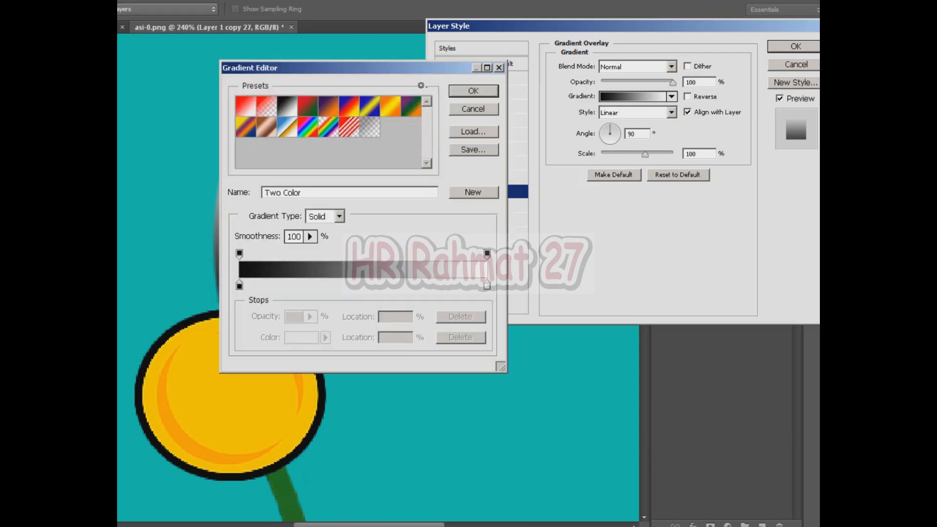
{"action": "left_click", "coordinate": [391, 107]}
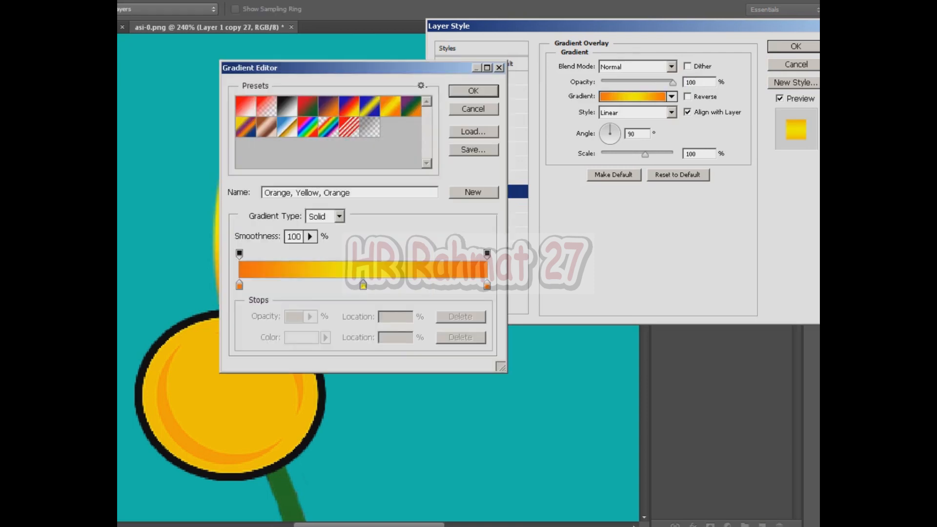
{"action": "left_click_drag", "start_coordinate": [292, 67], "coordinate": [433, 47]}
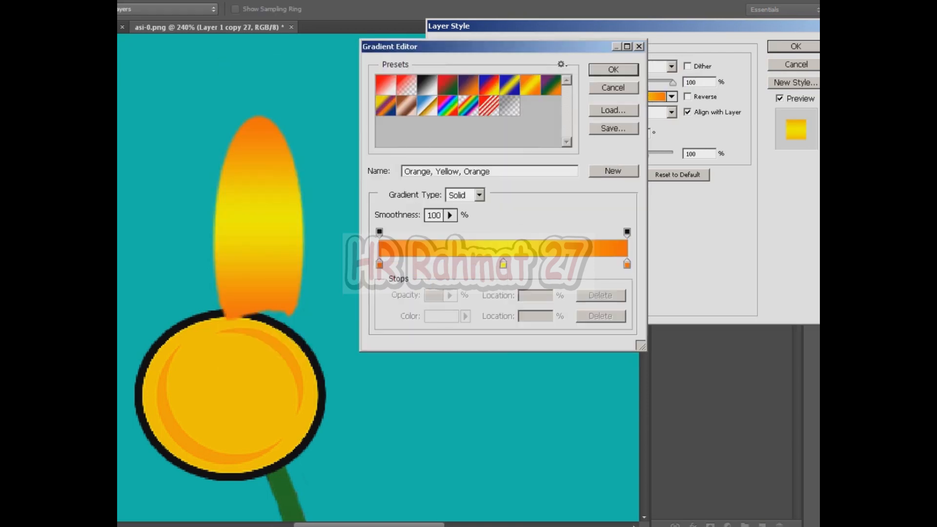
{"action": "left_click_drag", "start_coordinate": [503, 264], "coordinate": [438, 264]}
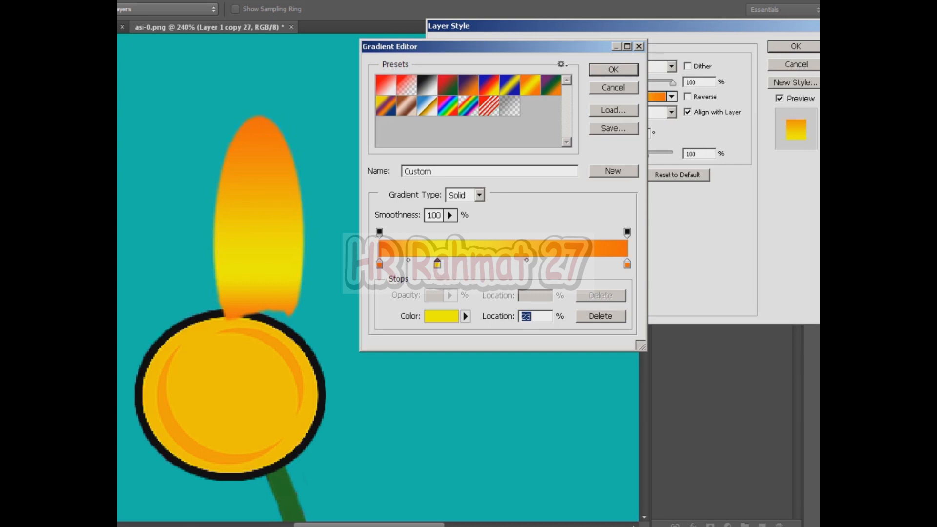
{"action": "left_click", "coordinate": [613, 69]}
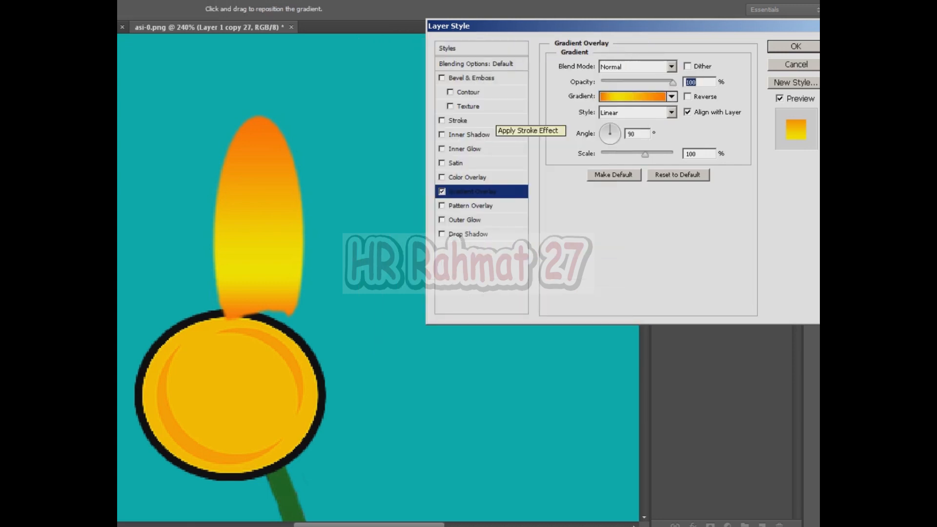
{"action": "left_click", "coordinate": [459, 120]}
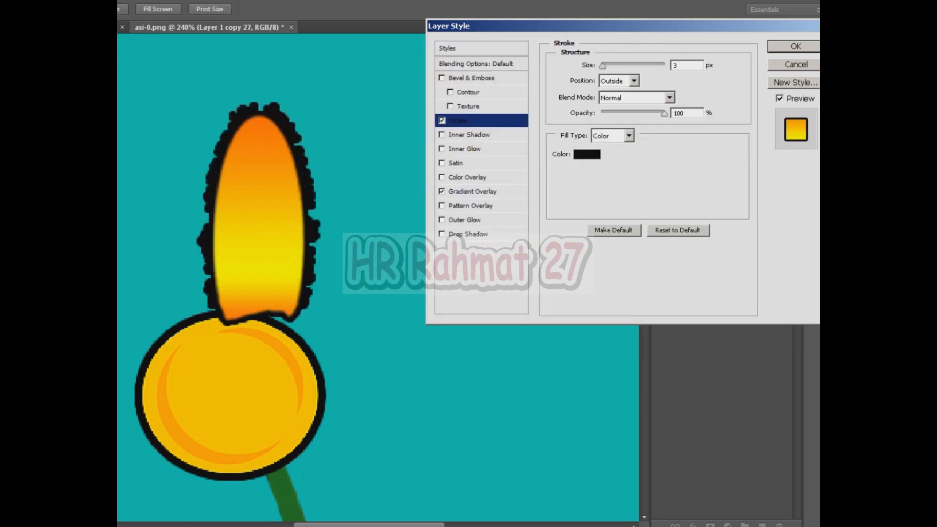
{"action": "double_click", "coordinate": [676, 66]}
{"action": "left_click", "coordinate": [441, 121]}
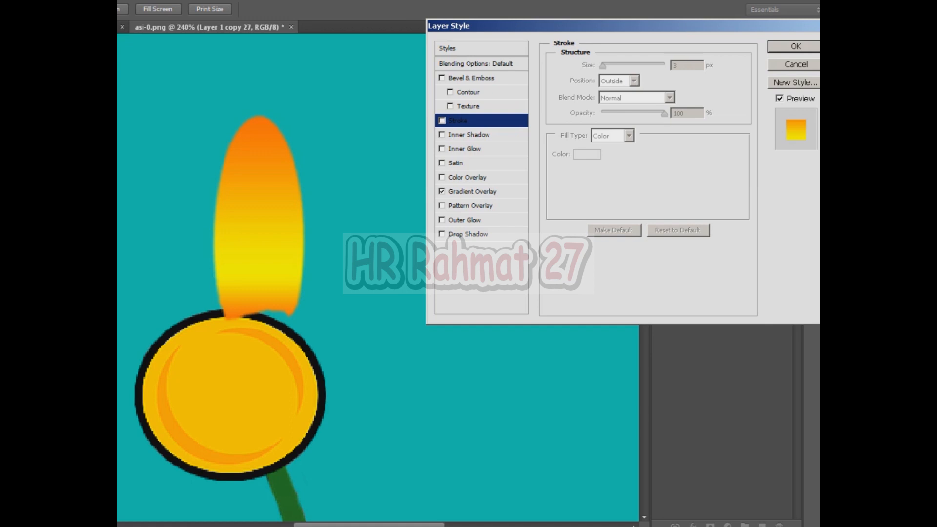
Apply the layer style and rotate the petal about 9.19° clockwise.
{"action": "key", "text": "Return"}
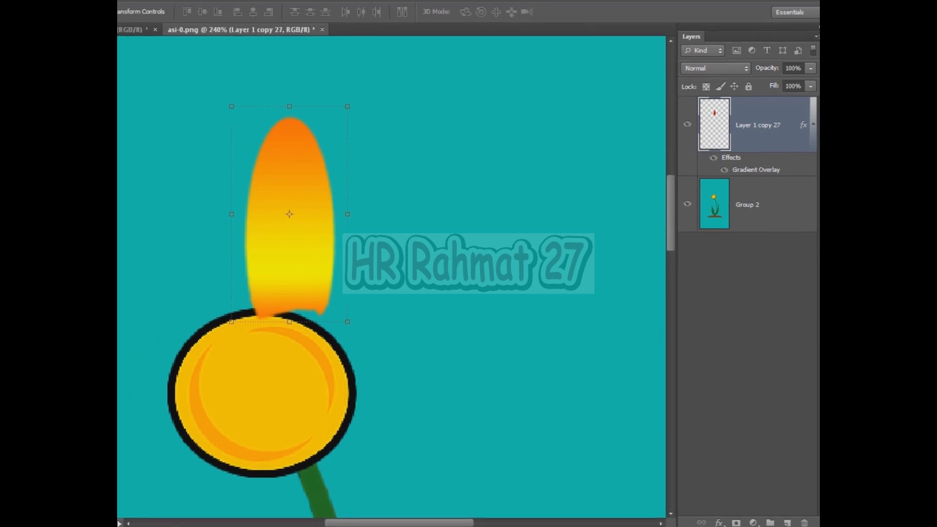
{"action": "key", "text": "ctrl+t"}
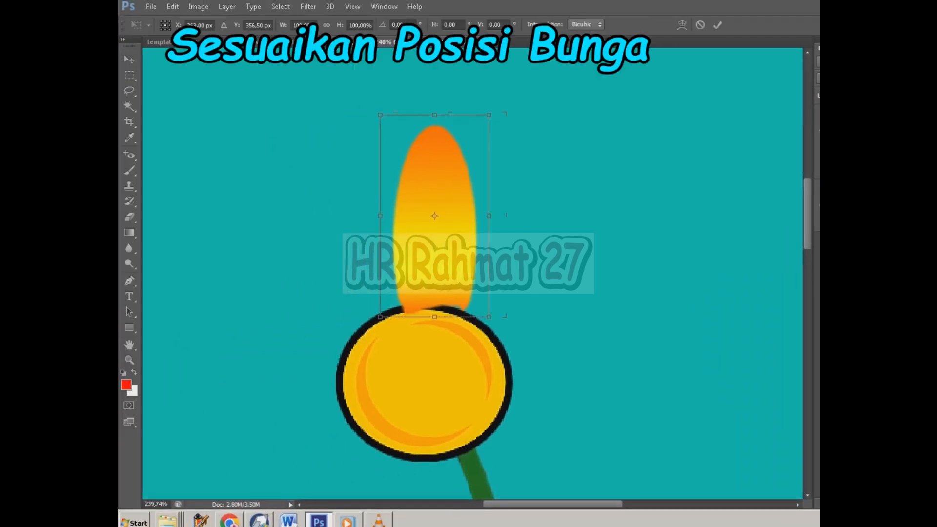
{"action": "left_click_drag", "start_coordinate": [498, 115], "coordinate": [512, 127]}
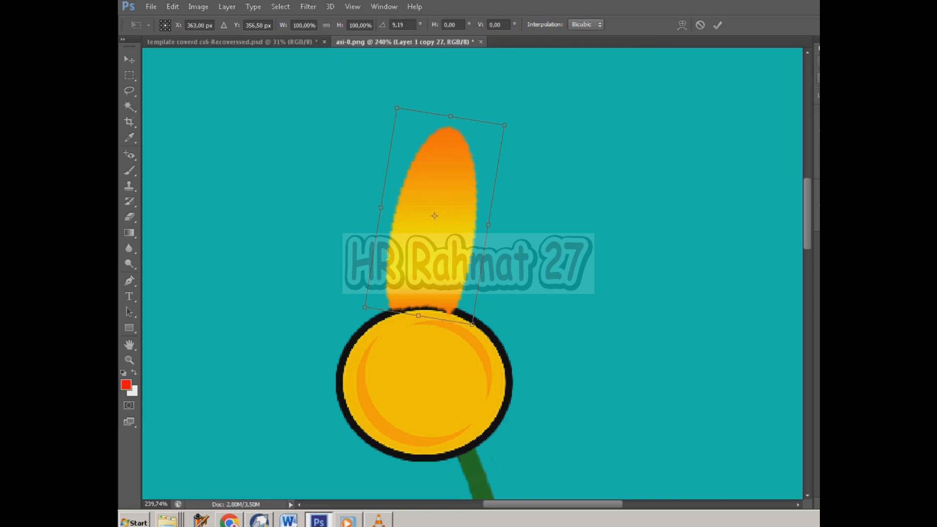
{"action": "key", "text": "Return"}
Rotate the petal back counterclockwise by about 4° so it stands more upright on the disc.
{"action": "scroll", "coordinate": [412, 197], "scroll_direction": "up", "scroll_amount": 2}
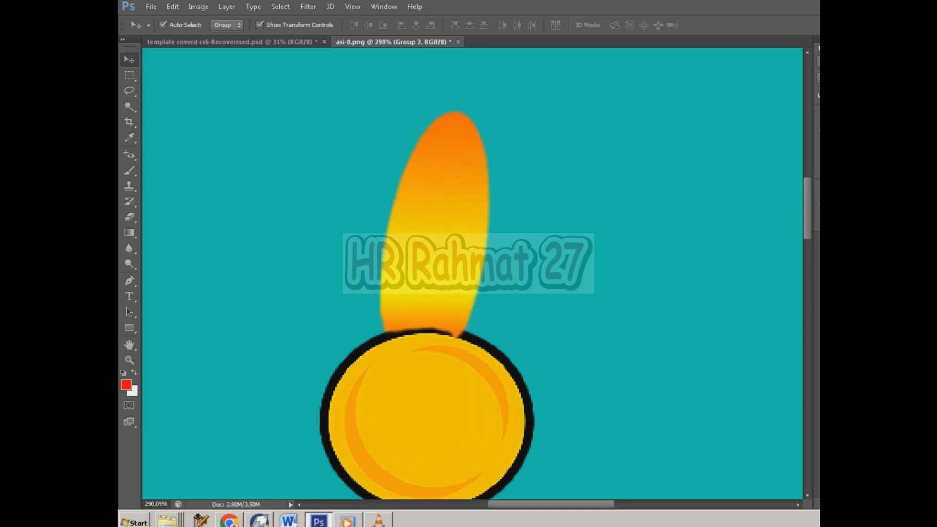
{"action": "left_click_drag", "start_coordinate": [518, 97], "coordinate": [510, 85]}
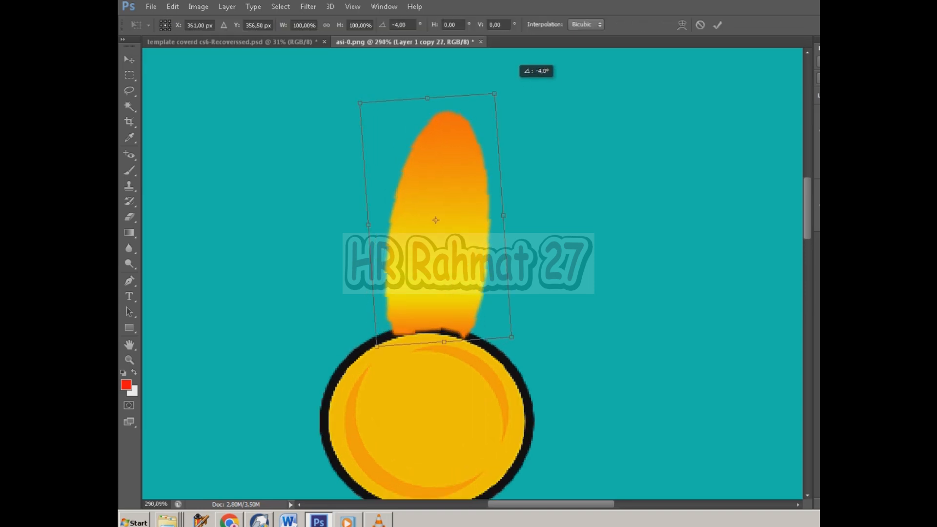
{"action": "key", "text": "Return"}
{"action": "left_click", "coordinate": [493, 132]}
{"action": "scroll", "coordinate": [493, 132], "scroll_direction": "down", "scroll_amount": 3}
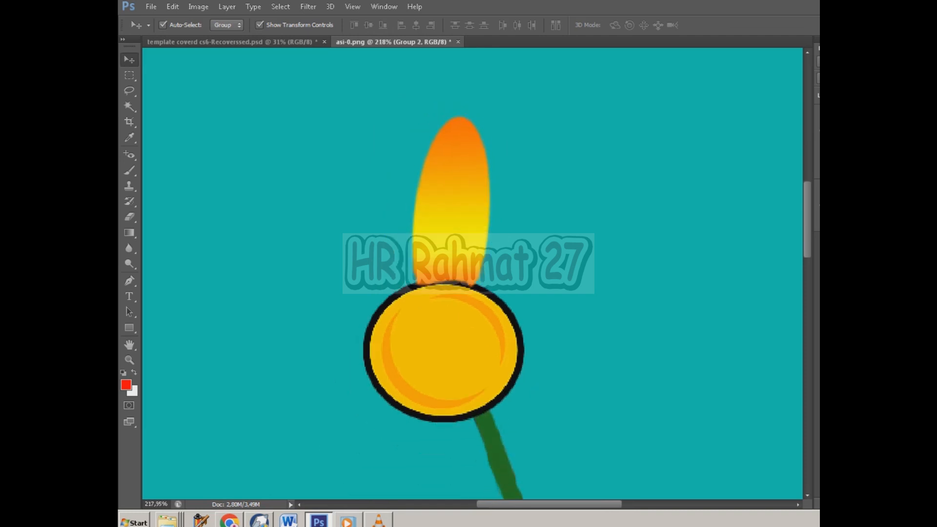
Select the petal for free transform and move its reference point to the centre of the yellow disc.
{"action": "scroll", "coordinate": [441, 271], "scroll_direction": "up", "scroll_amount": 2}
{"action": "left_click", "coordinate": [456, 172]}
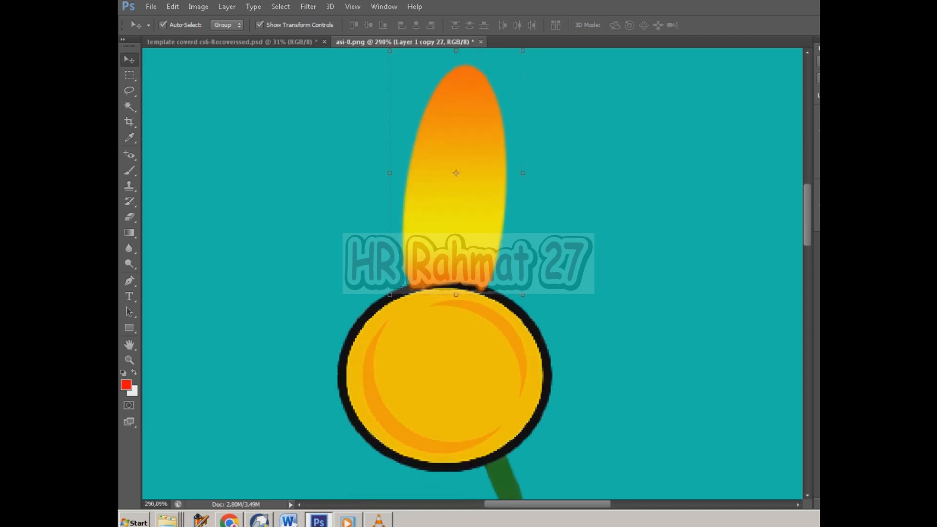
{"action": "scroll", "coordinate": [456, 171], "scroll_direction": "up", "scroll_amount": 1}
{"action": "scroll", "coordinate": [465, 329], "scroll_direction": "up", "scroll_amount": 2}
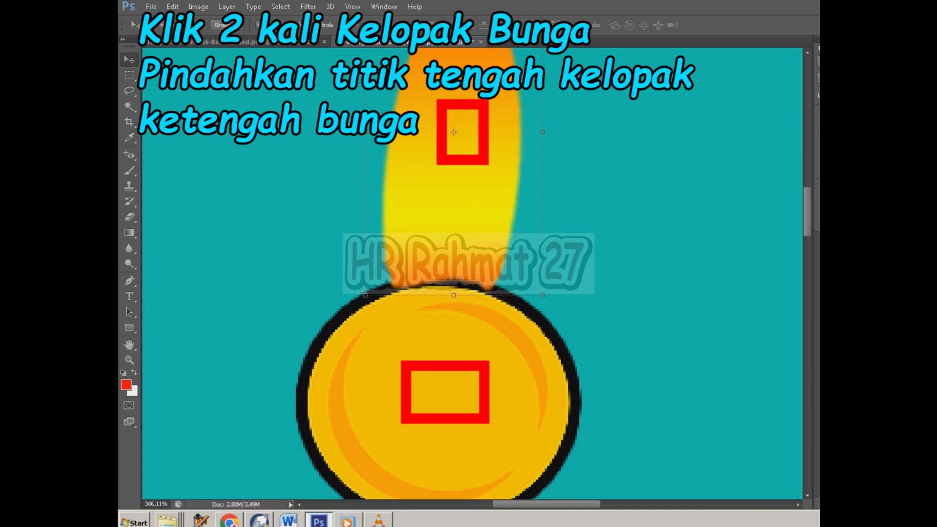
{"action": "double_click", "coordinate": [454, 133]}
{"action": "left_click_drag", "start_coordinate": [454, 132], "coordinate": [439, 398]}
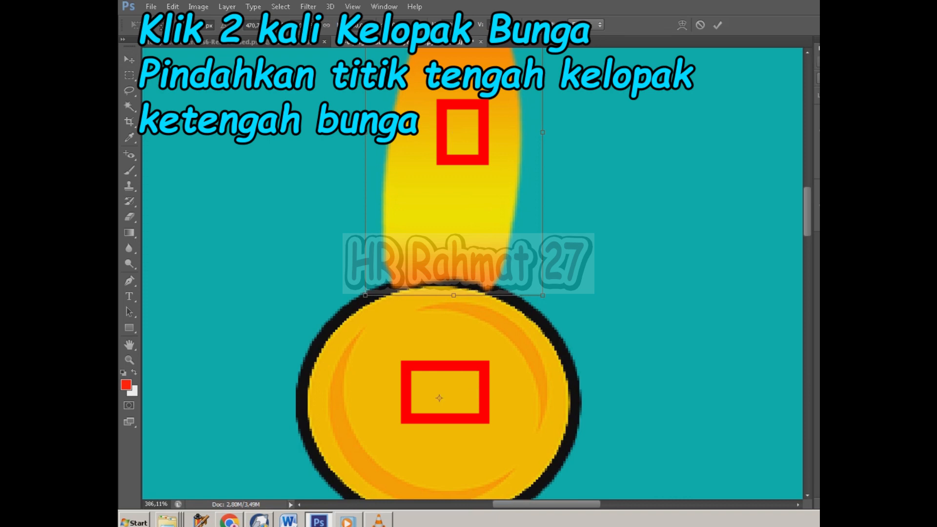
Rotate the petal about 28.13° clockwise around the disc's centre and commit the transform.
{"action": "scroll", "coordinate": [426, 350], "scroll_direction": "down", "scroll_amount": 2}
{"action": "scroll", "coordinate": [439, 394], "scroll_direction": "down", "scroll_amount": 1}
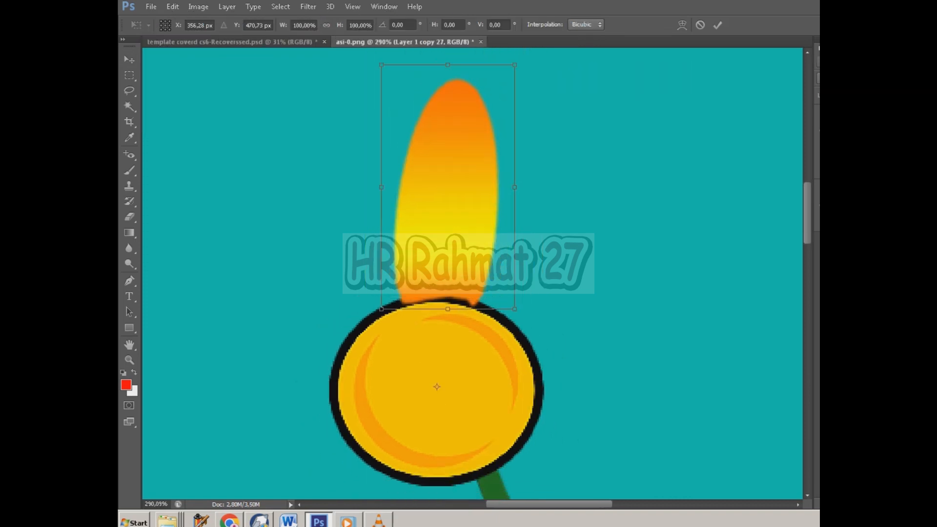
{"action": "scroll", "coordinate": [437, 387], "scroll_direction": "down", "scroll_amount": 1}
{"action": "left_click_drag", "start_coordinate": [542, 65], "coordinate": [649, 166]}
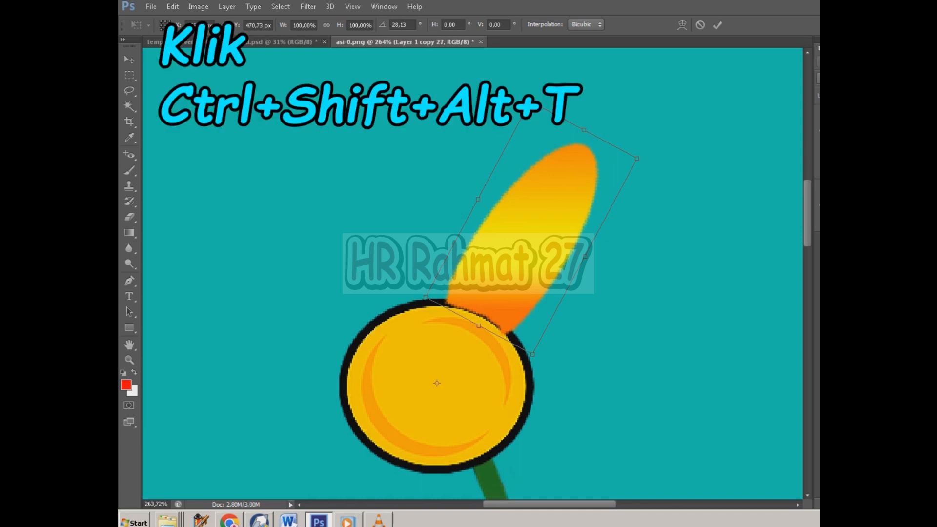
{"action": "key", "text": "Return"}
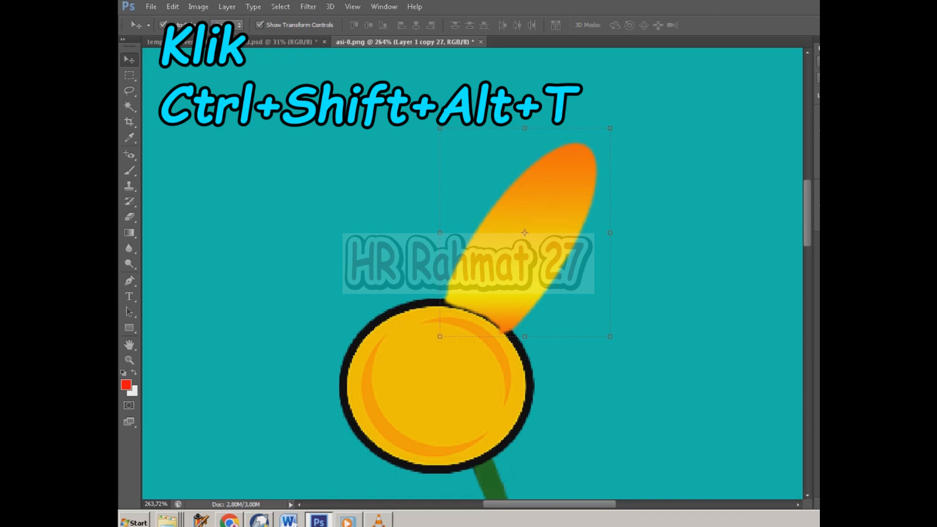
Repeat the rotation on successive petal copies until a first full ring surrounds the yellow disc.
{"action": "key", "text": "ctrl+shift+alt+t"}
{"action": "key", "text": "ctrl+shift+alt+t"}
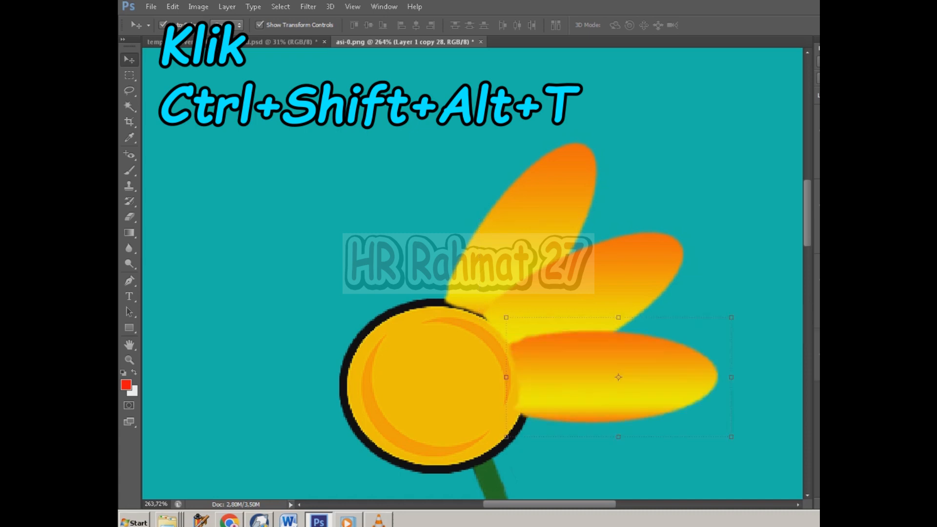
{"action": "key", "text": "ctrl+shift+alt+t"}
{"action": "key", "text": "ctrl+shift+alt+t"}
{"action": "key", "text": "ctrl+shift+alt+t"}
{"action": "key", "text": "ctrl+shift+alt+t"}
{"action": "key", "text": "ctrl+shift+alt+t"}
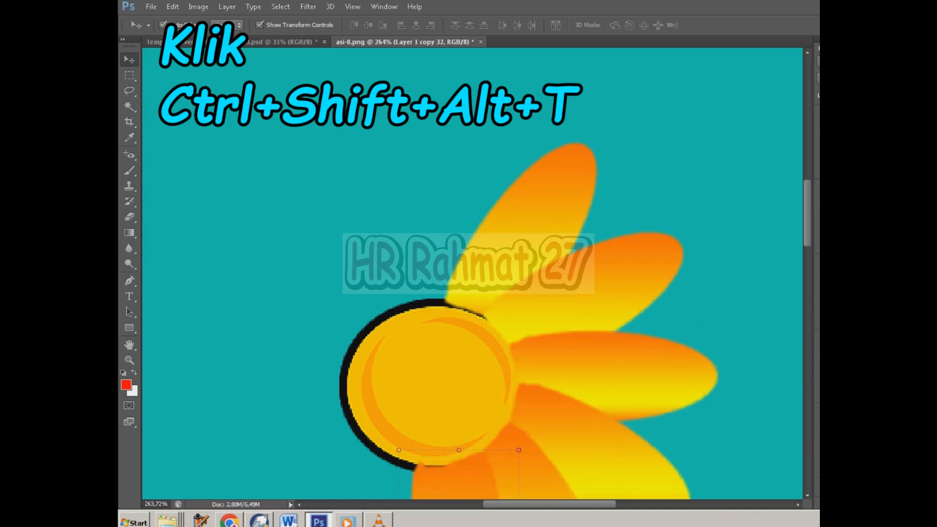
{"action": "scroll", "coordinate": [530, 107], "scroll_direction": "down", "scroll_amount": 6}
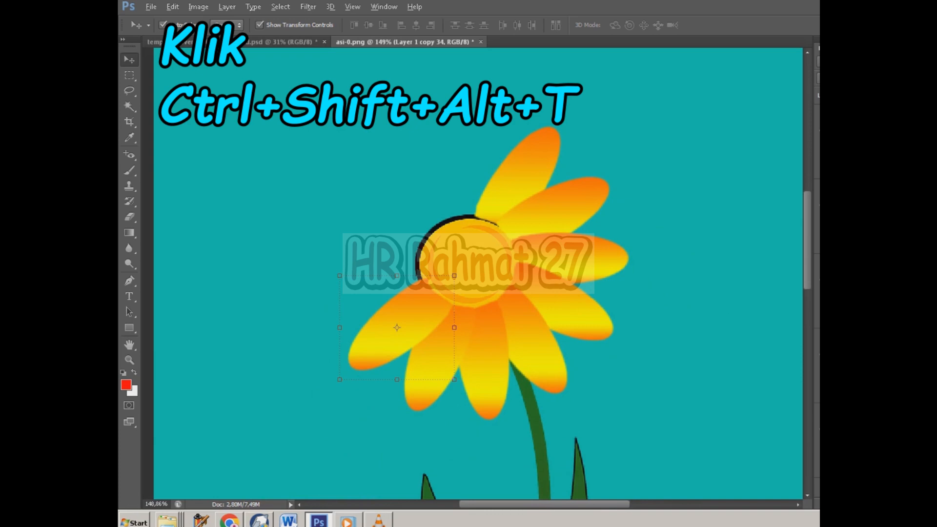
{"action": "key", "text": "ctrl+shift+alt+t"}
{"action": "key", "text": "ctrl+shift+alt+t"}
{"action": "key", "text": "ctrl+shift+alt+t"}
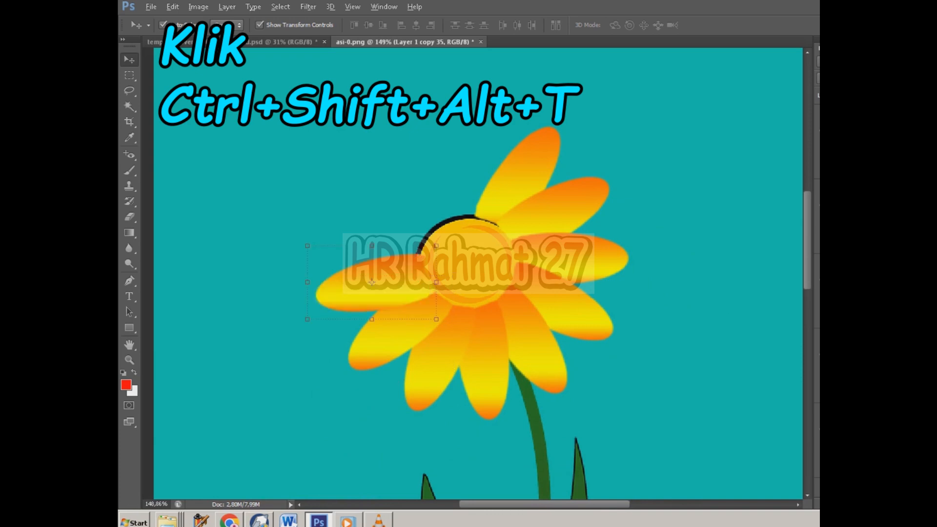
{"action": "key", "text": "ctrl+shift+alt+t"}
{"action": "key", "text": "ctrl+shift+alt+t"}
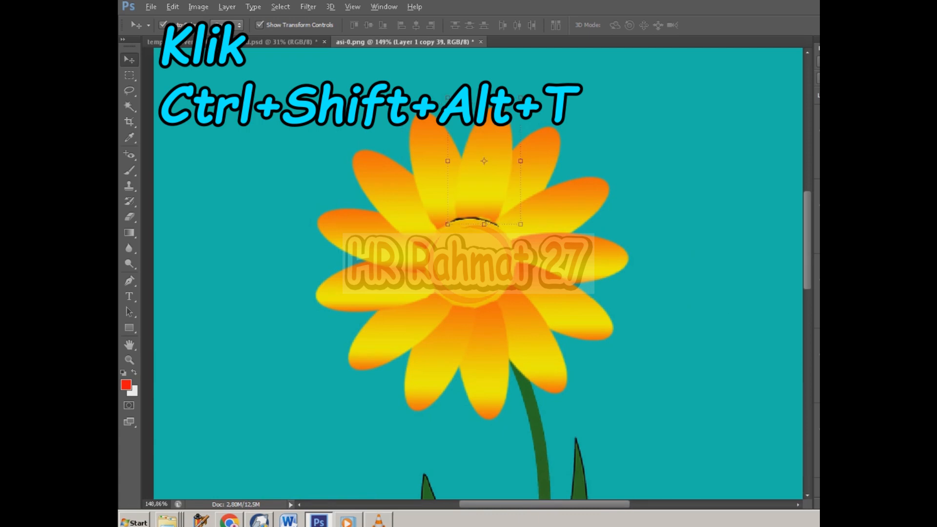
Keep duplicating the rotated petal for further rounds so overlapping petals layer over the first ring.
{"action": "key", "text": "ctrl+shift+alt+t"}
{"action": "key", "text": "ctrl+shift+alt+t"}
{"action": "key", "text": "ctrl+shift+alt+t"}
{"action": "key", "text": "ctrl+shift+alt+t"}
{"action": "key", "text": "ctrl+shift+alt+t"}
{"action": "key", "text": "ctrl+shift+alt+t"}
{"action": "key", "text": "ctrl+shift+alt+t"}
{"action": "key", "text": "ctrl+shift+alt+t"}
{"action": "key", "text": "ctrl+shift+alt+t"}
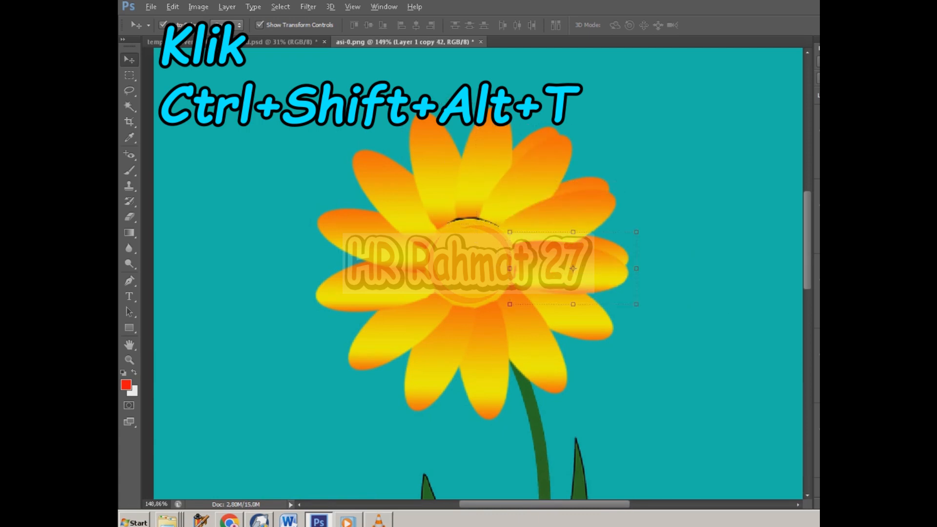
{"action": "key", "text": "ctrl+shift+alt+t"}
{"action": "key", "text": "ctrl+shift+alt+t"}
{"action": "key", "text": "ctrl+shift+alt+t"}
{"action": "key", "text": "ctrl+shift+alt+t"}
{"action": "key", "text": "ctrl+shift+alt+t"}
{"action": "key", "text": "ctrl+shift+alt+t"}
{"action": "key", "text": "ctrl+shift+alt+t"}
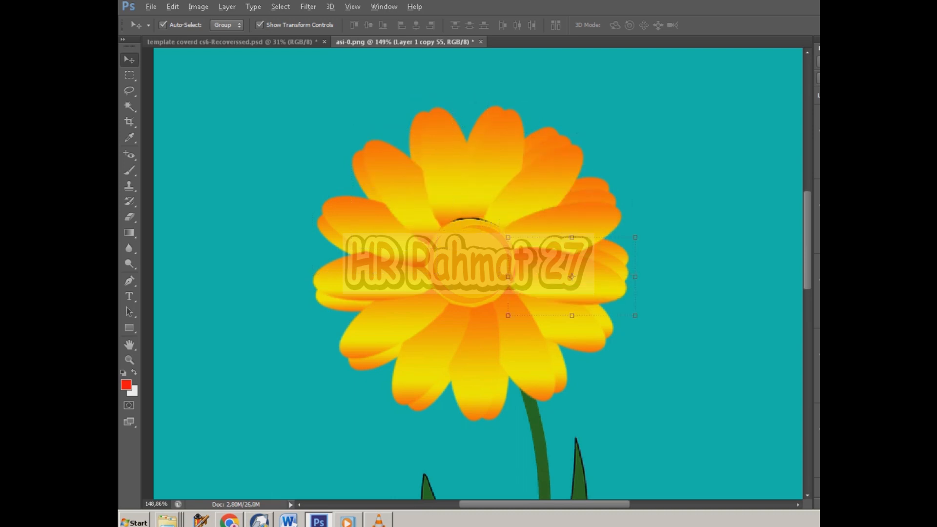
{"action": "key", "text": "ctrl+shift+alt+t"}
{"action": "key", "text": "ctrl+shift+alt+t"}
{"action": "key", "text": "ctrl+shift+alt+t"}
{"action": "key", "text": "ctrl+shift+alt+t"}
{"action": "key", "text": "ctrl+shift+alt+t"}
{"action": "key", "text": "ctrl+shift+alt+t"}
{"action": "key", "text": "ctrl+shift+alt+t"}
{"action": "key", "text": "ctrl+shift+alt+t"}
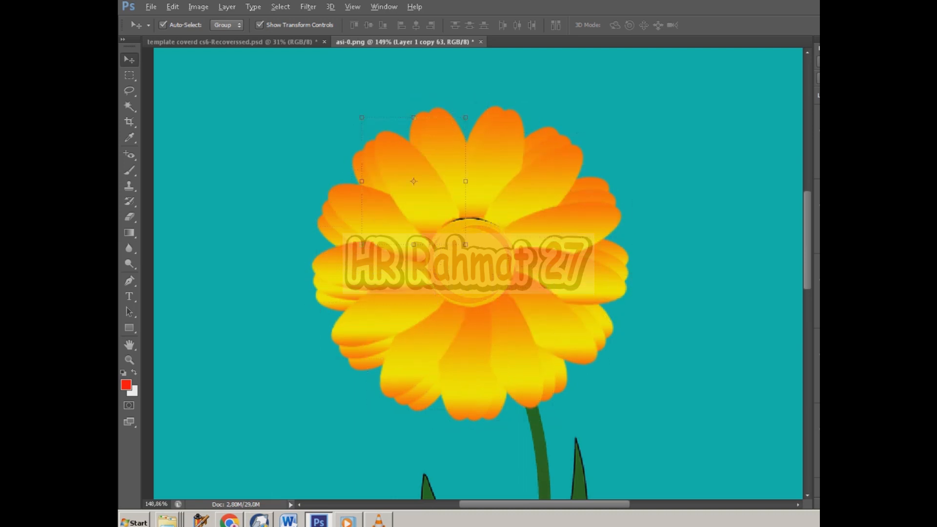
{"action": "key", "text": "ctrl+shift+alt+t"}
{"action": "key", "text": "ctrl+shift+alt+t"}
{"action": "key", "text": "ctrl+shift+alt+t"}
{"action": "key", "text": "ctrl+shift+alt+t"}
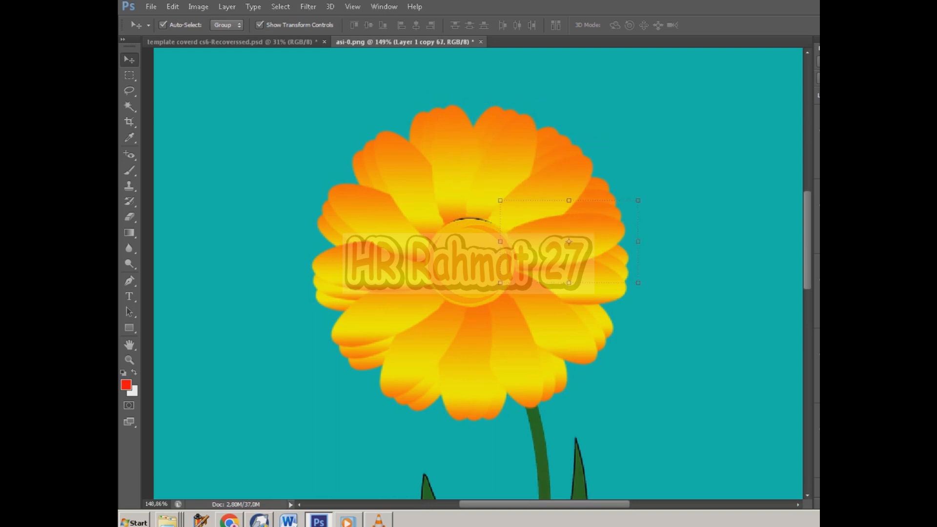
Select all the petal layers and combine them into one group.
{"action": "scroll", "coordinate": [401, 69], "scroll_direction": "down", "scroll_amount": 1}
{"action": "key", "text": "ctrl+g"}
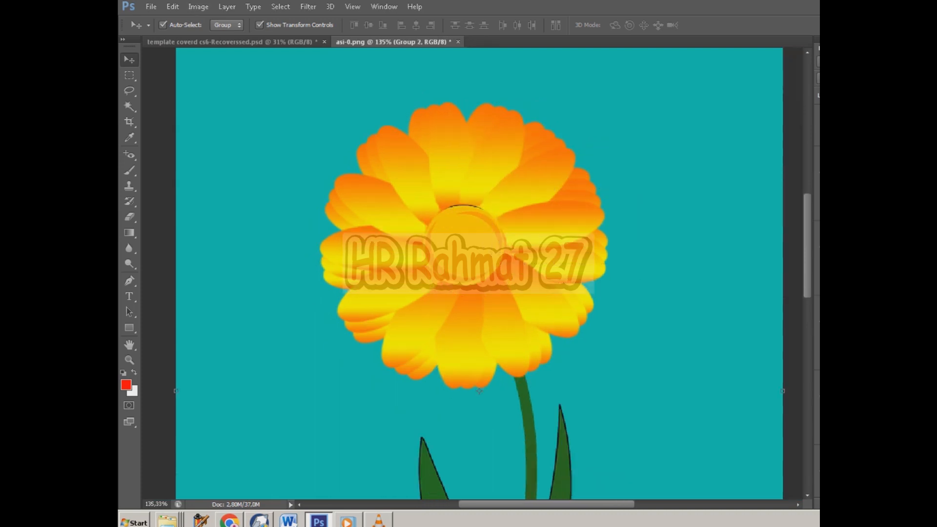
{"action": "scroll", "coordinate": [487, 244], "scroll_direction": "down", "scroll_amount": 3}
{"action": "scroll", "coordinate": [483, 188], "scroll_direction": "up", "scroll_amount": 3}
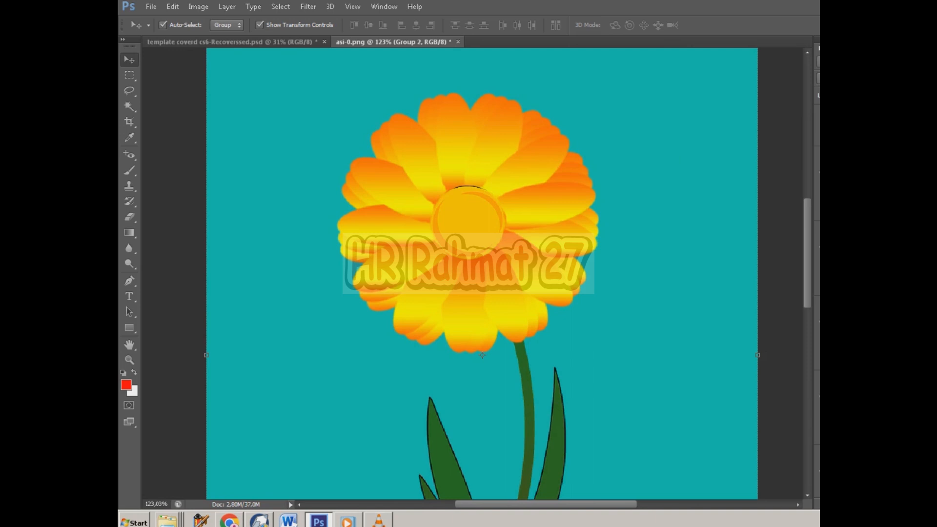
{"action": "left_click", "coordinate": [530, 131]}
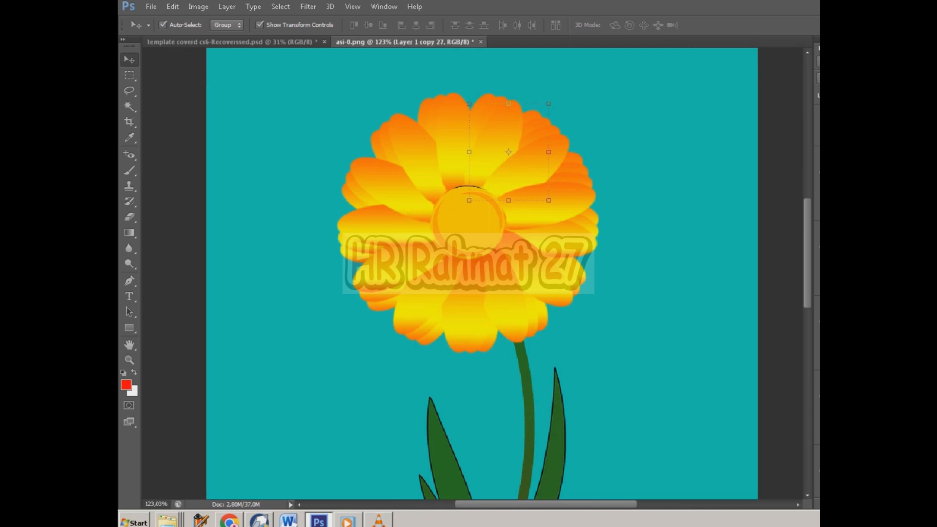
{"action": "left_click", "coordinate": [879, 317], "text": "shift"}
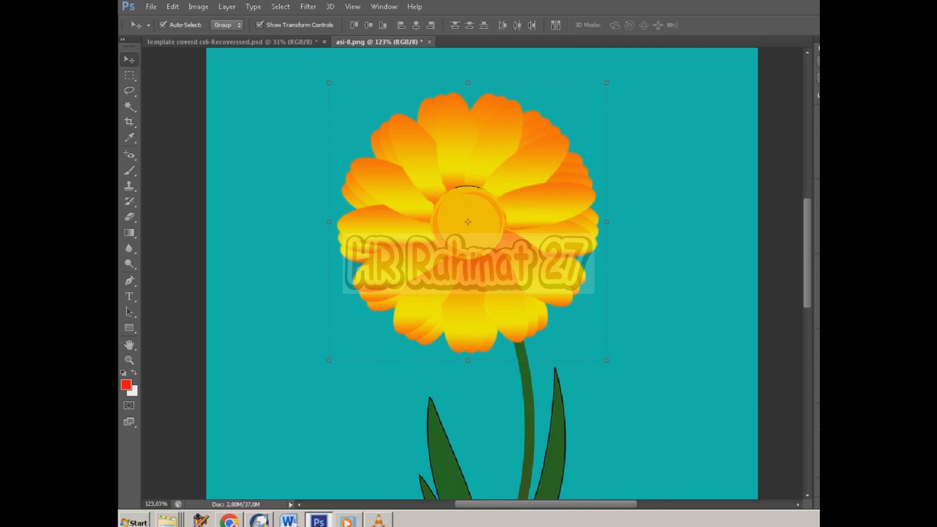
{"action": "key", "text": "ctrl+g"}
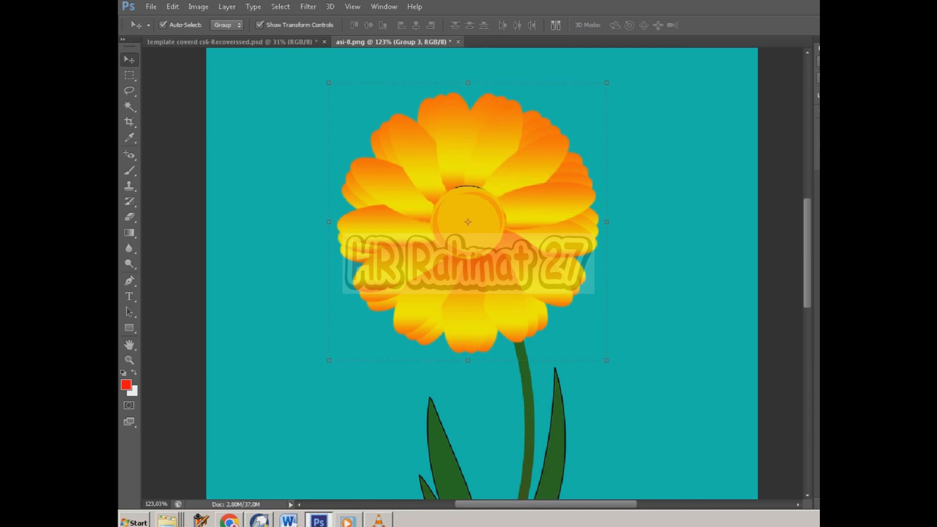
{"action": "left_click", "coordinate": [823, 111]}
{"action": "key", "text": "ctrl+comma"}
{"action": "left_click", "coordinate": [579, 122]}
{"action": "scroll", "coordinate": [547, 143], "scroll_direction": "down", "scroll_amount": 7}
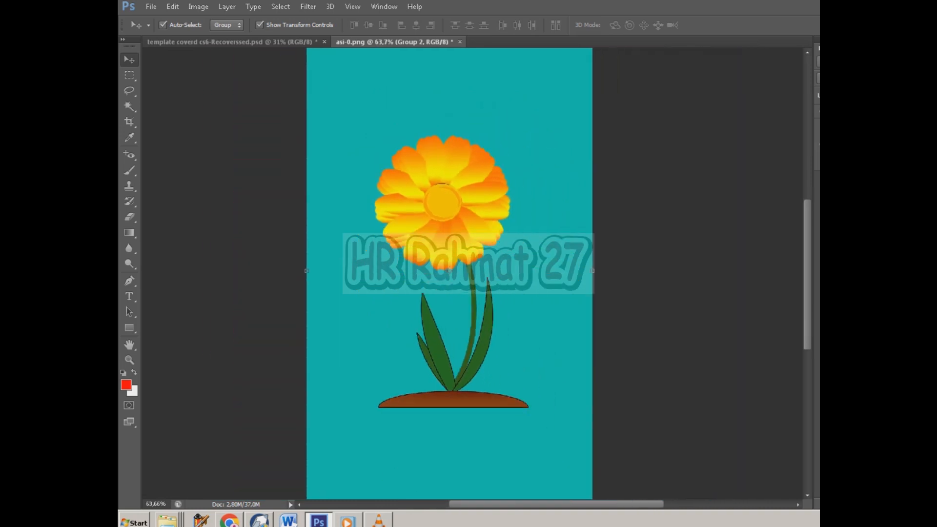
{"action": "scroll", "coordinate": [307, 196], "scroll_direction": "up", "scroll_amount": 1}
{"action": "scroll", "coordinate": [443, 181], "scroll_direction": "up", "scroll_amount": 5}
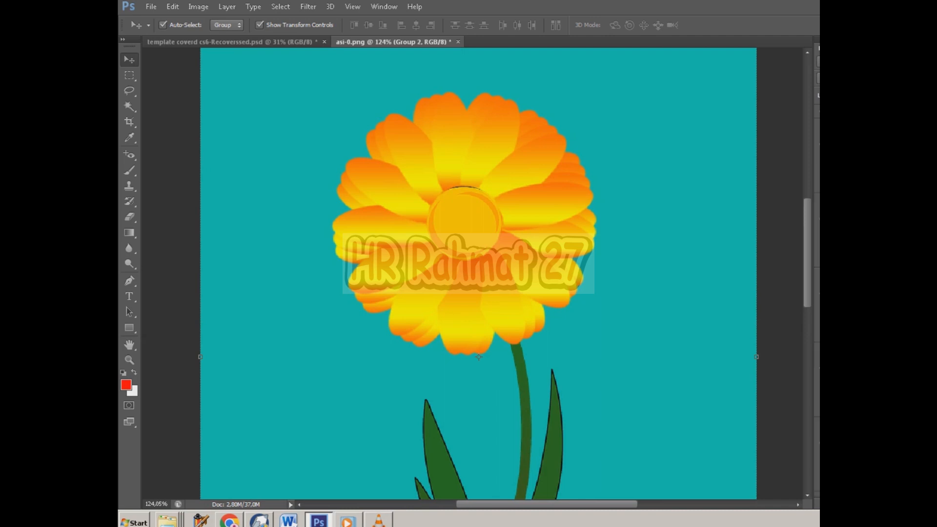
Open the preset gradients of the Gradient Overlay on the upper petal pointing right from the flower's centre.
{"action": "left_click", "coordinate": [547, 205]}
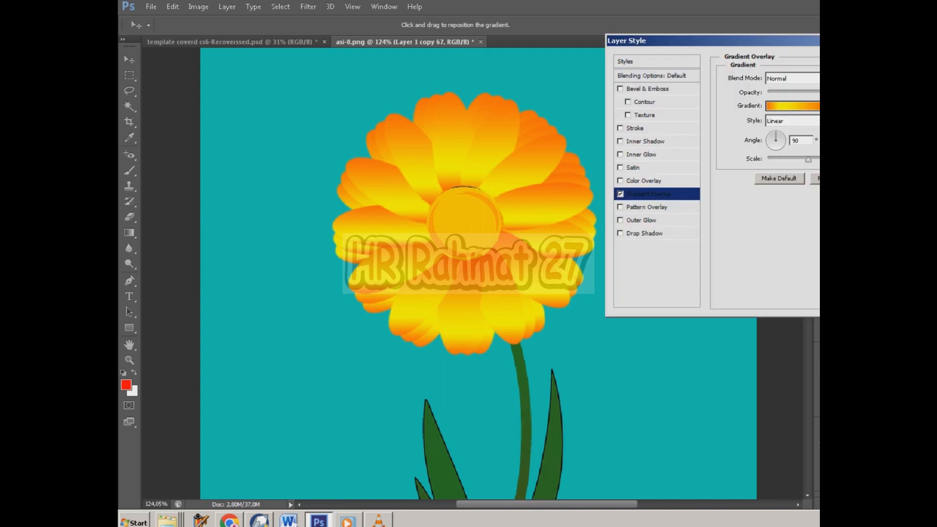
{"action": "left_click", "coordinate": [838, 106]}
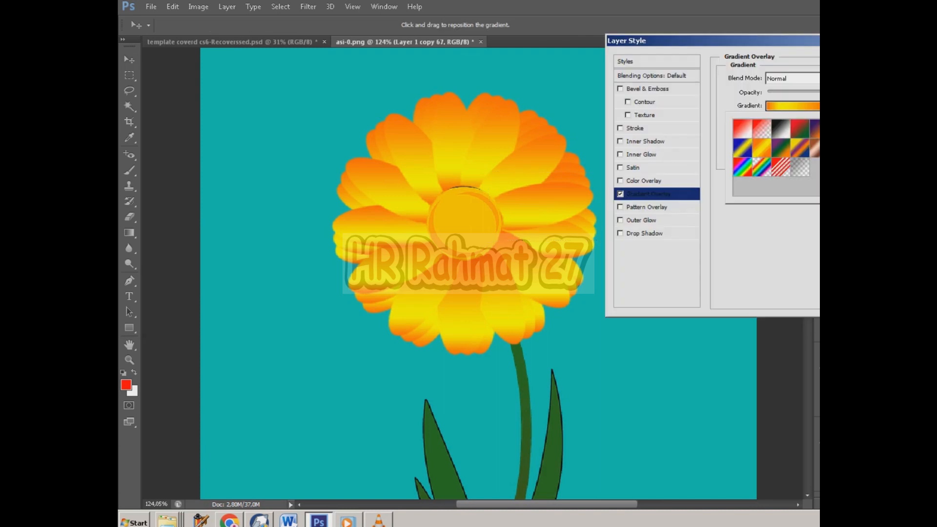
Try the rainbow, blue-yellow, copper, chrome, violet-green-orange and red-to-transparent gradient presets on the petal.
{"action": "left_click", "coordinate": [742, 167]}
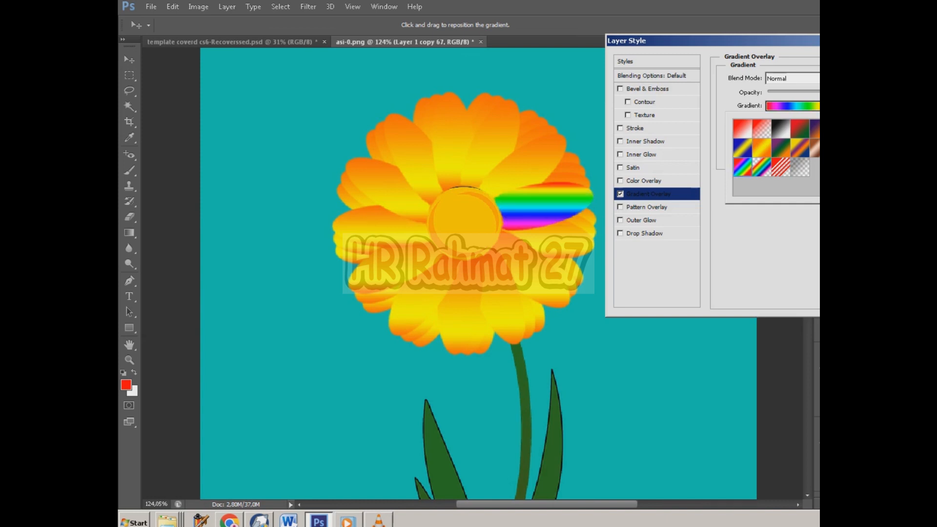
{"action": "left_click", "coordinate": [742, 148]}
{"action": "left_click", "coordinate": [742, 148]}
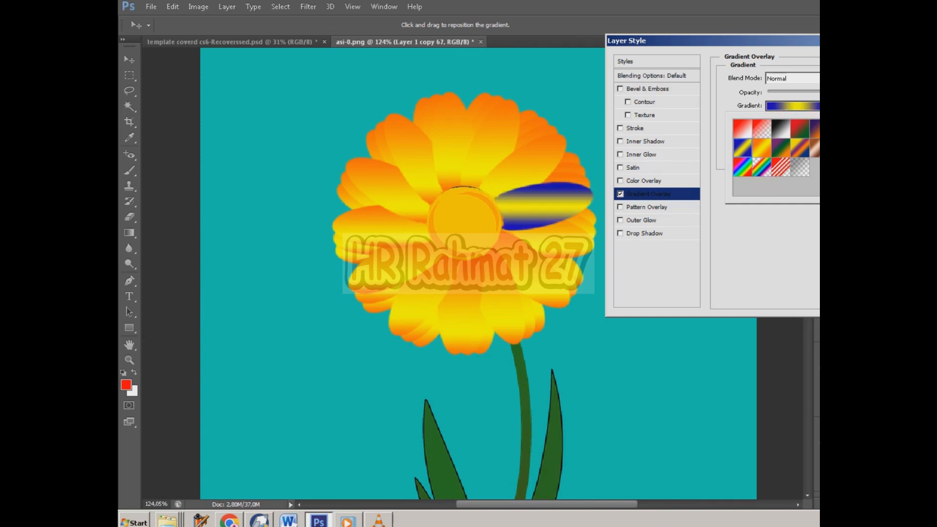
{"action": "left_click", "coordinate": [819, 148]}
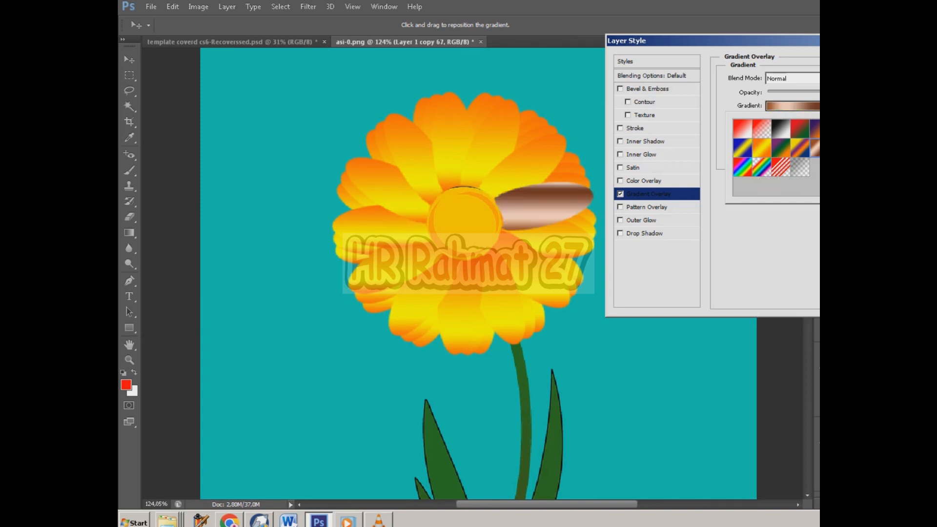
{"action": "left_click", "coordinate": [838, 148]}
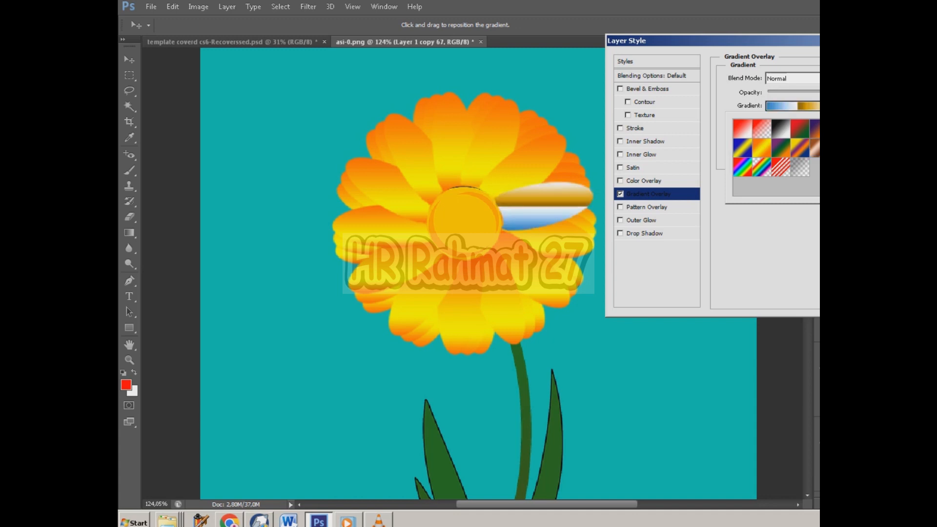
{"action": "key", "text": "Right"}
{"action": "key", "text": "Right"}
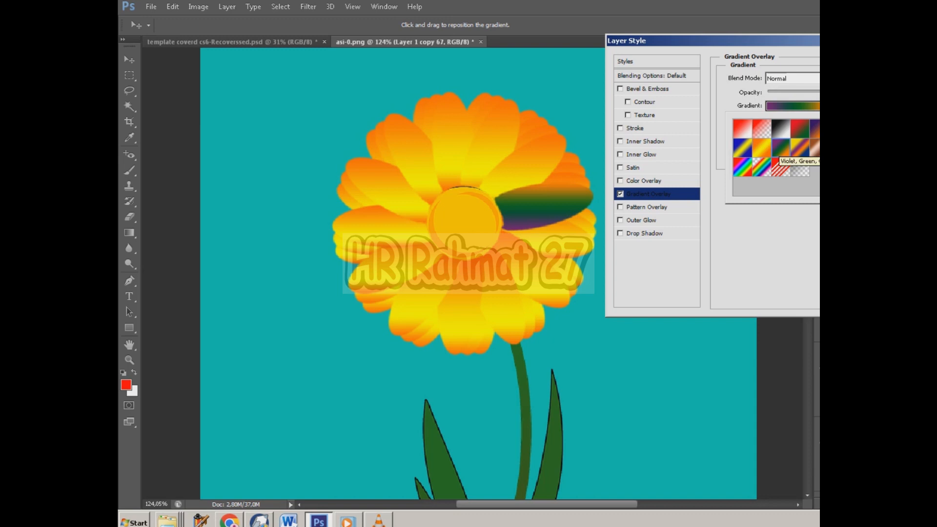
{"action": "left_click", "coordinate": [761, 148]}
{"action": "left_click", "coordinate": [762, 129]}
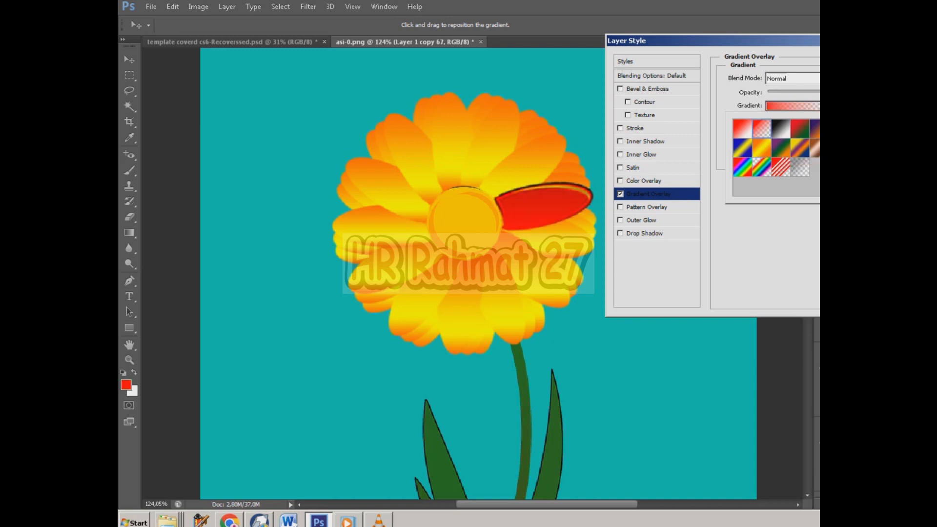
Set the petal's Gradient Overlay to the red-to-green preset and accept the layer style.
{"action": "left_click", "coordinate": [800, 128]}
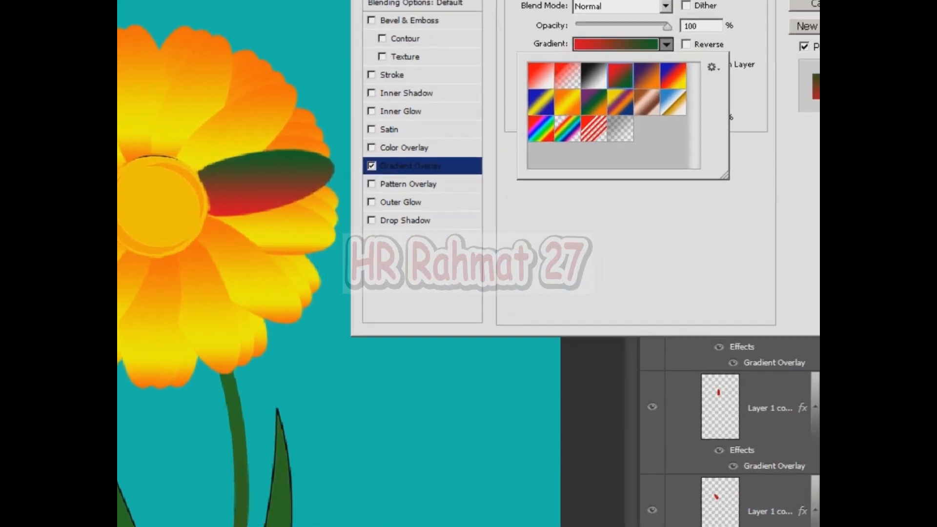
{"action": "key", "text": "Return"}
{"action": "key", "text": "Return"}
Copy the red-green petal's layer style and paste it onto all the other petal layers in Group 3.
{"action": "right_click", "coordinate": [710, 67]}
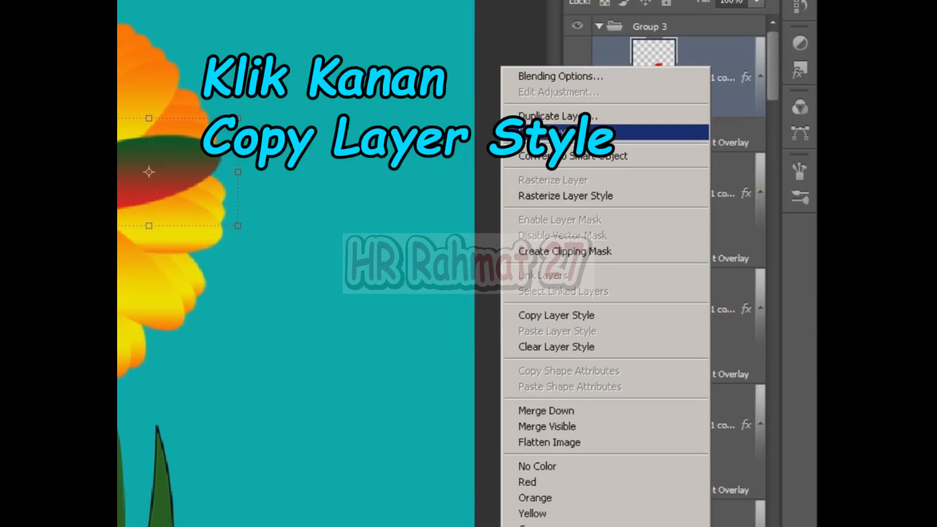
{"action": "left_click", "coordinate": [556, 315]}
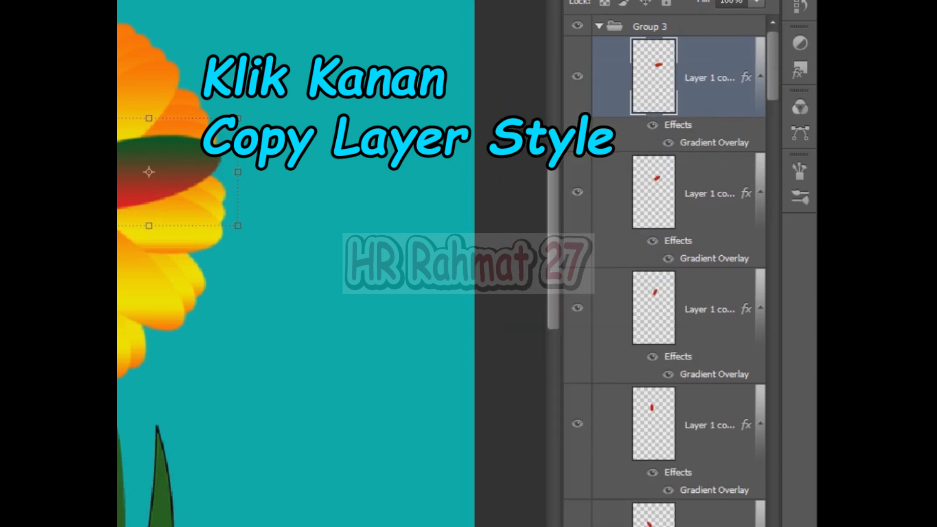
{"action": "left_click", "coordinate": [710, 194]}
{"action": "scroll", "coordinate": [710, 194], "scroll_direction": "down", "scroll_amount": 6}
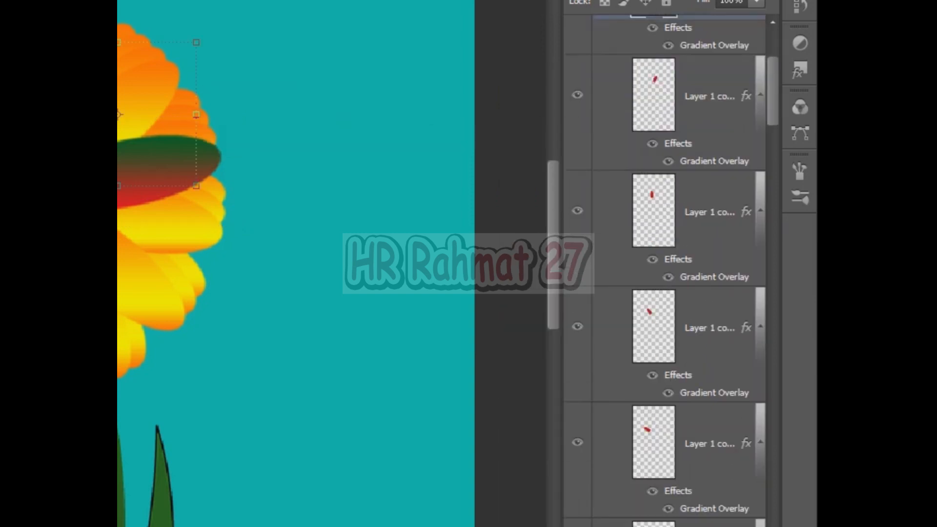
{"action": "scroll", "coordinate": [671, 269], "scroll_direction": "down", "scroll_amount": 5}
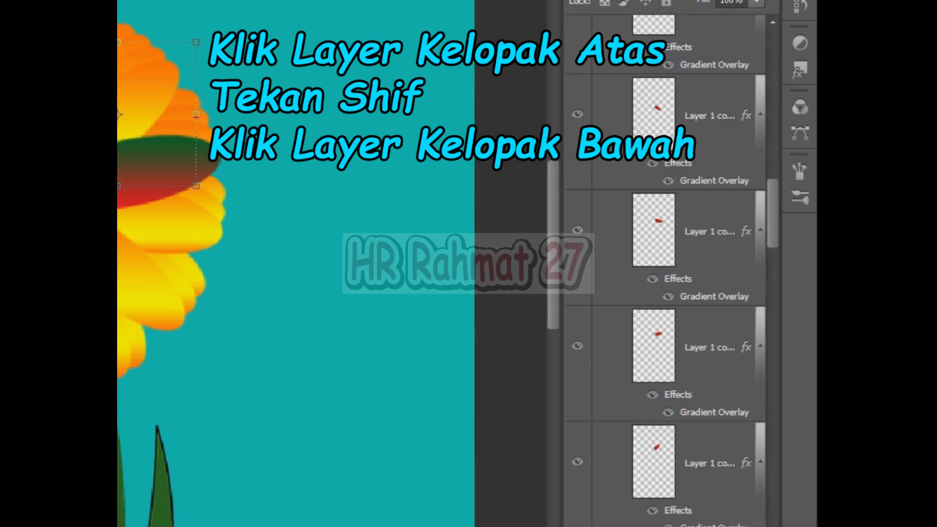
{"action": "scroll", "coordinate": [671, 269], "scroll_direction": "down", "scroll_amount": 10}
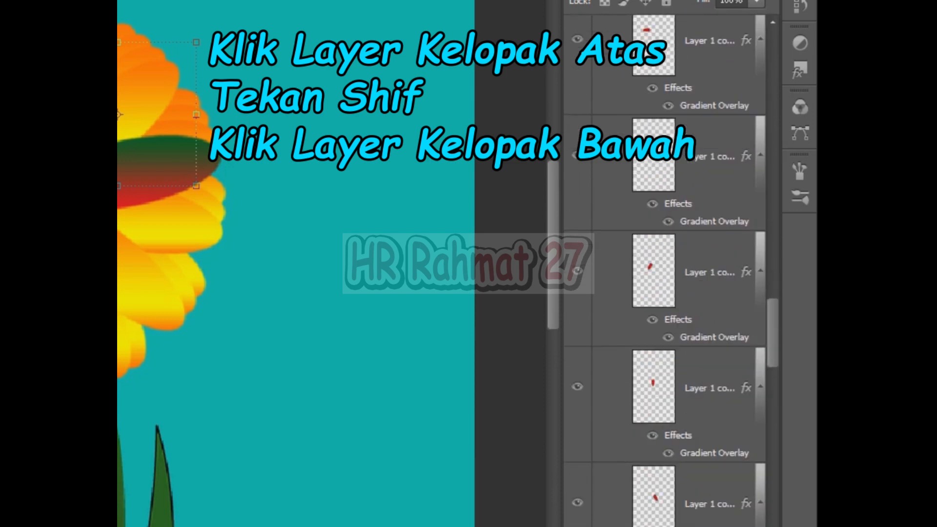
{"action": "scroll", "coordinate": [671, 269], "scroll_direction": "down", "scroll_amount": 10}
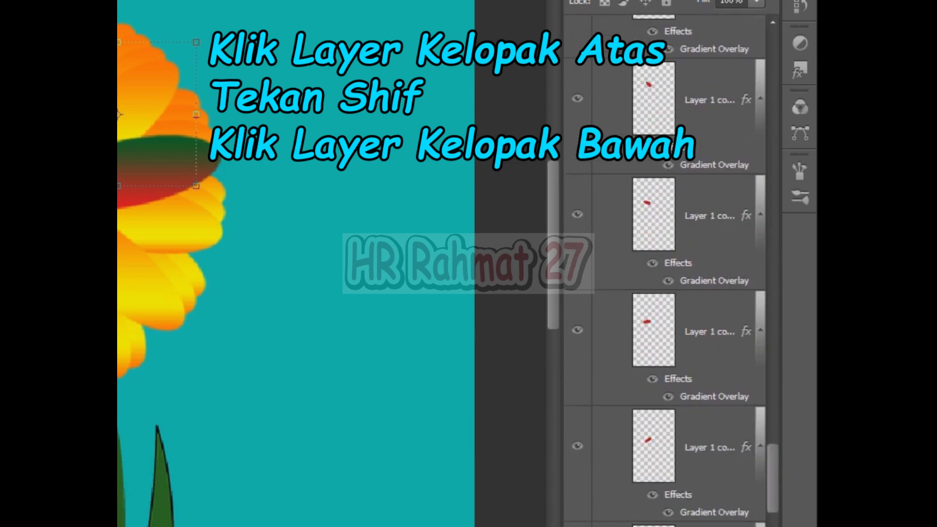
{"action": "scroll", "coordinate": [671, 269], "scroll_direction": "up", "scroll_amount": 3}
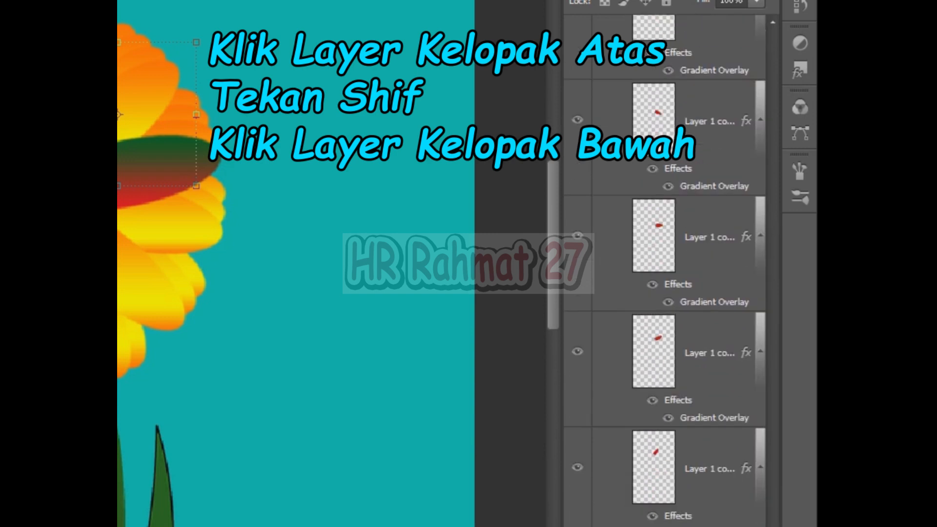
{"action": "left_click", "coordinate": [708, 461], "text": "shift"}
{"action": "right_click", "coordinate": [708, 461]}
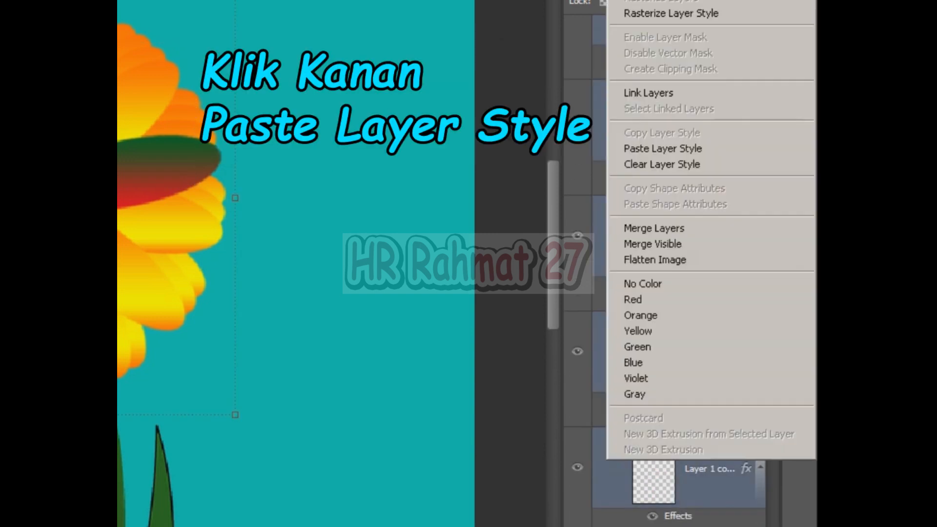
{"action": "left_click", "coordinate": [663, 148]}
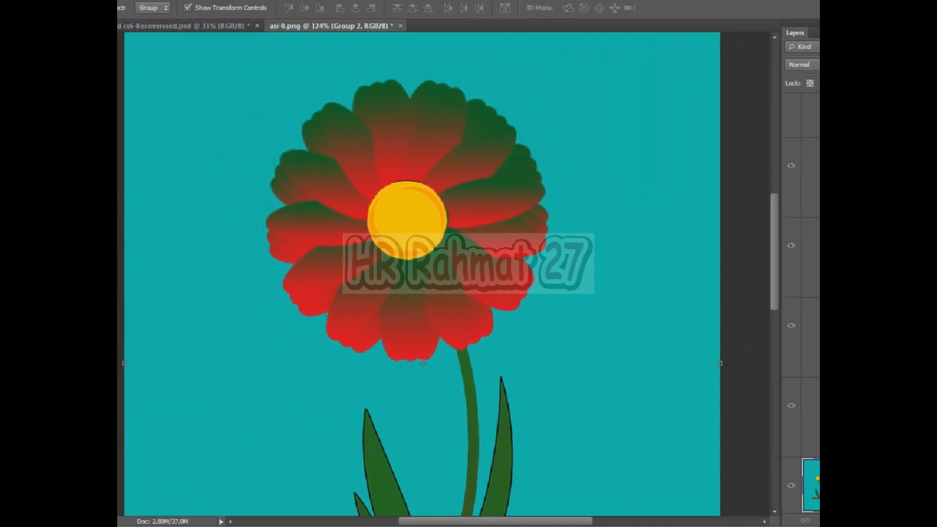
Inspect the recoloured flower close up and as a whole plant, with its petals shown and hidden.
{"action": "scroll", "coordinate": [488, 247], "scroll_direction": "down", "scroll_amount": 3}
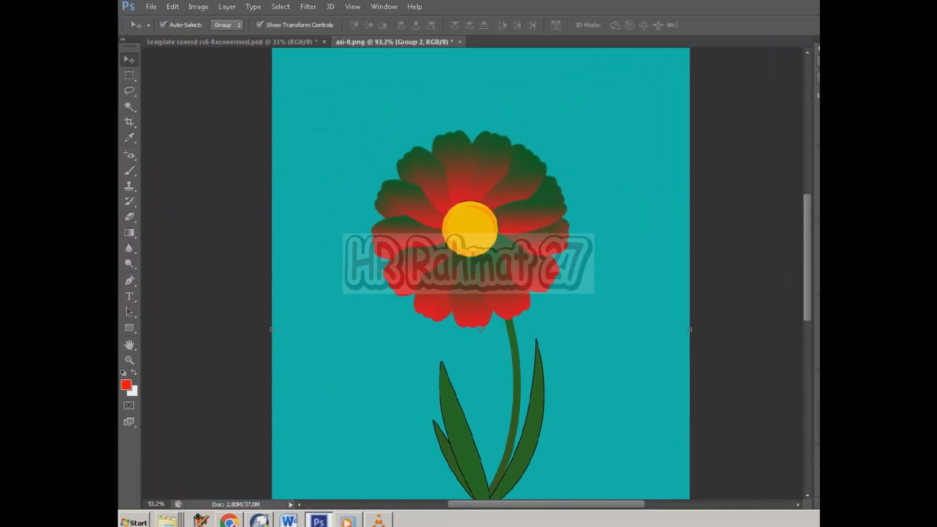
{"action": "scroll", "coordinate": [492, 244], "scroll_direction": "down", "scroll_amount": 1}
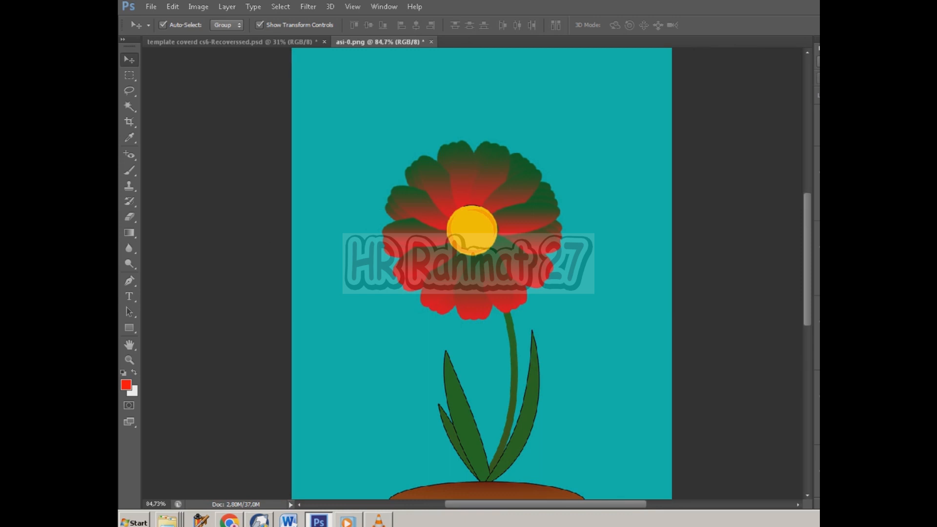
{"action": "scroll", "coordinate": [489, 244], "scroll_direction": "down", "scroll_amount": 4}
{"action": "scroll", "coordinate": [444, 195], "scroll_direction": "up", "scroll_amount": 2}
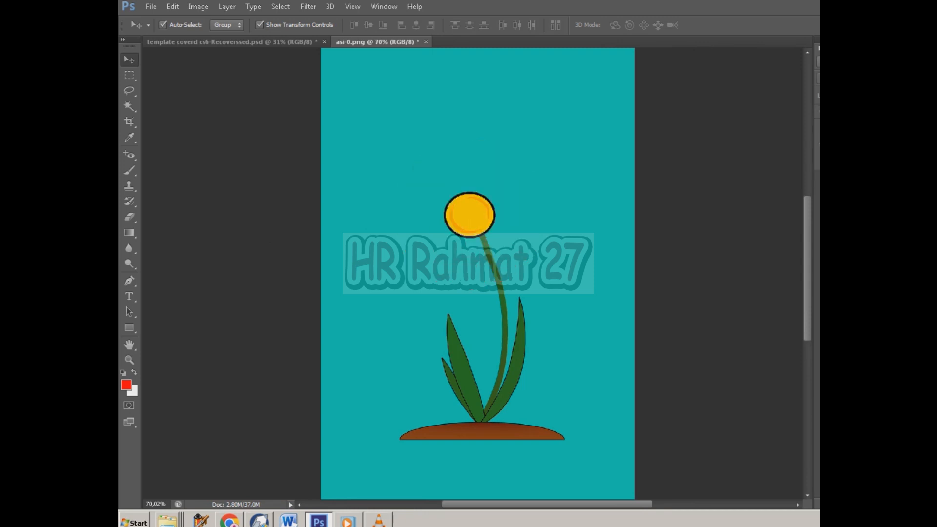
{"action": "scroll", "coordinate": [452, 195], "scroll_direction": "up", "scroll_amount": 8}
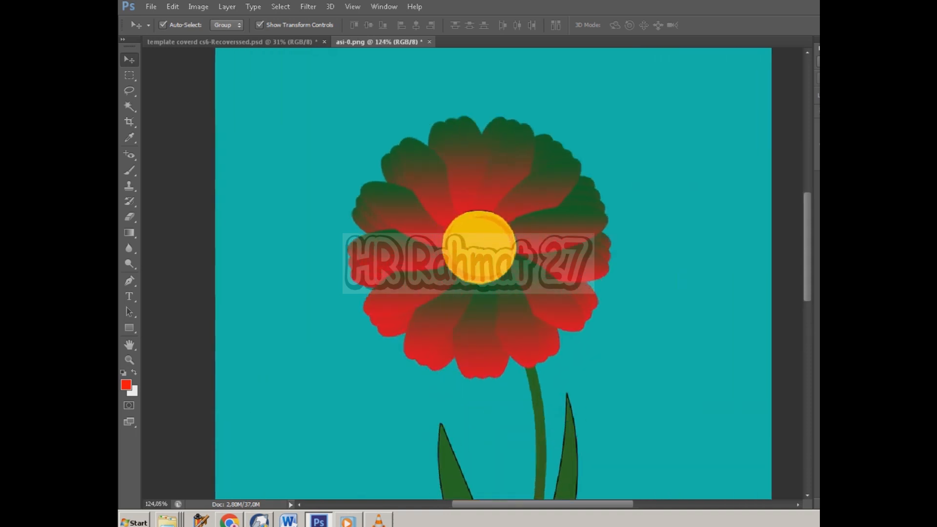
{"action": "scroll", "coordinate": [503, 156], "scroll_direction": "up", "scroll_amount": 1}
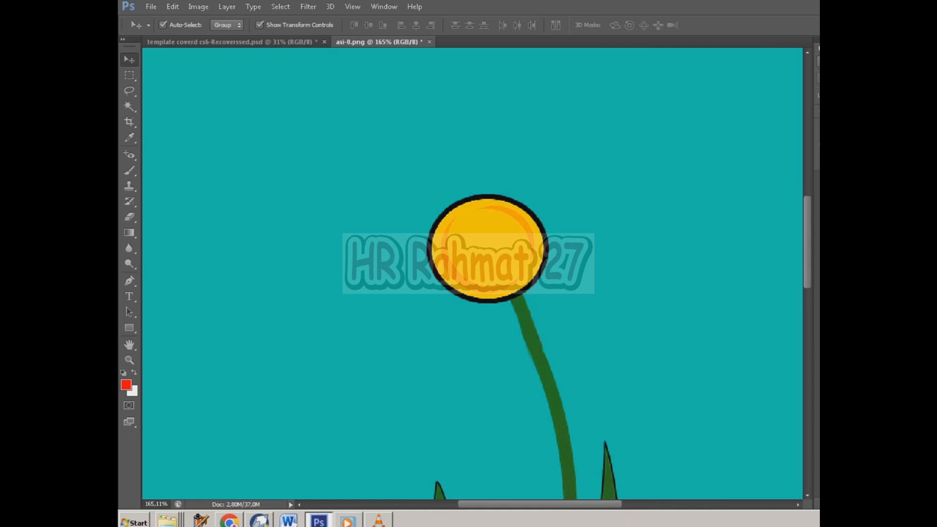
{"action": "scroll", "coordinate": [472, 273], "scroll_direction": "down", "scroll_amount": 5}
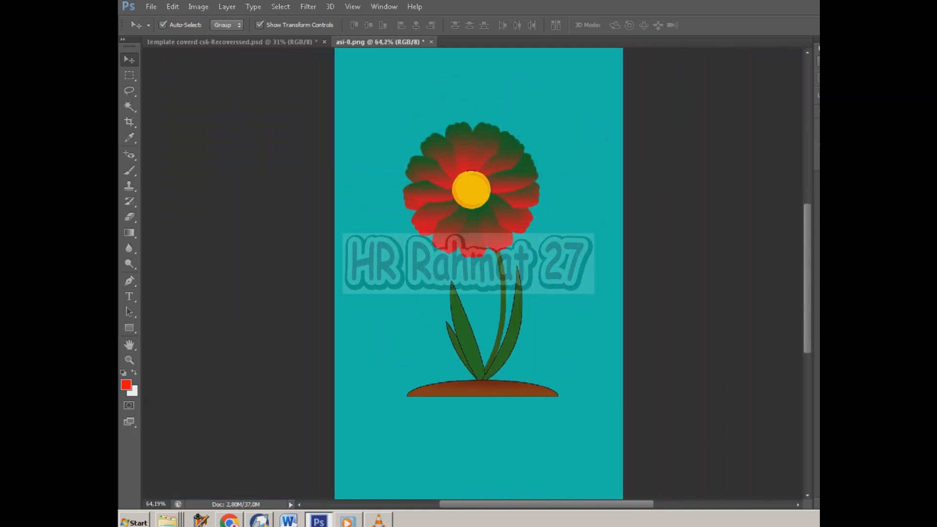